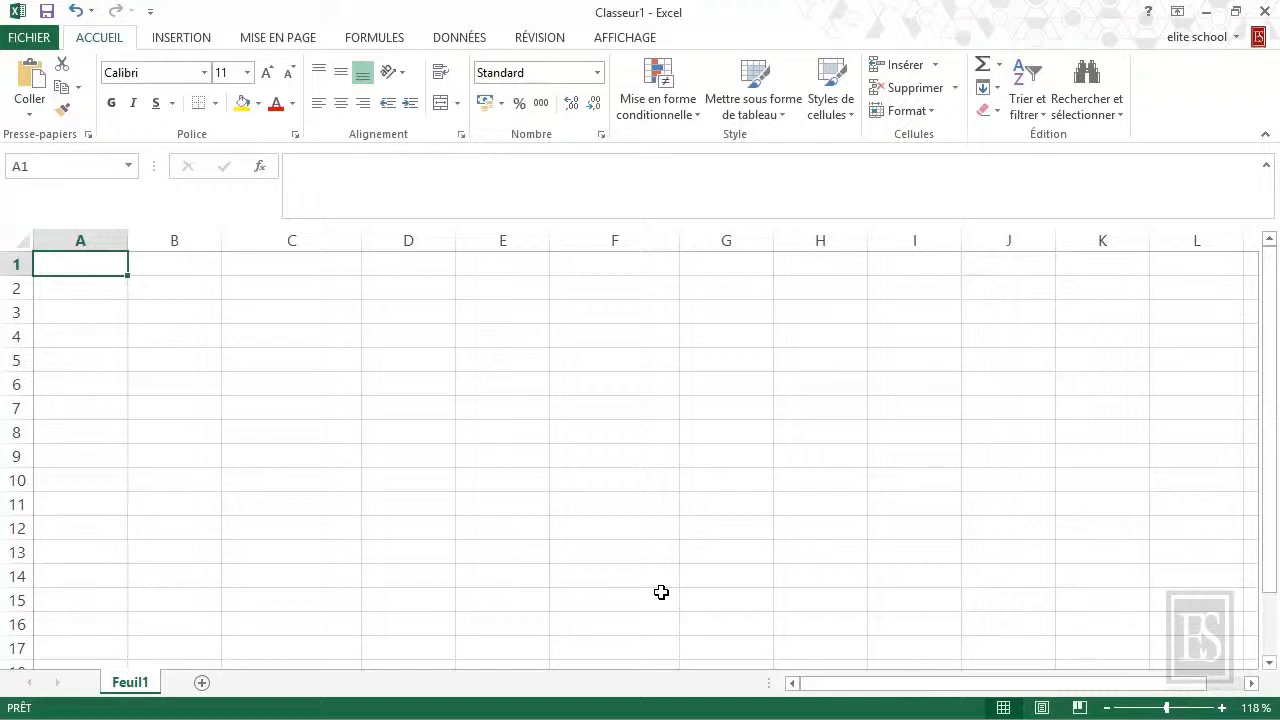
- Select C2, start a formula and open the Insérer une fonction dialog
{"action": "left_click", "coordinate": [318, 290]}
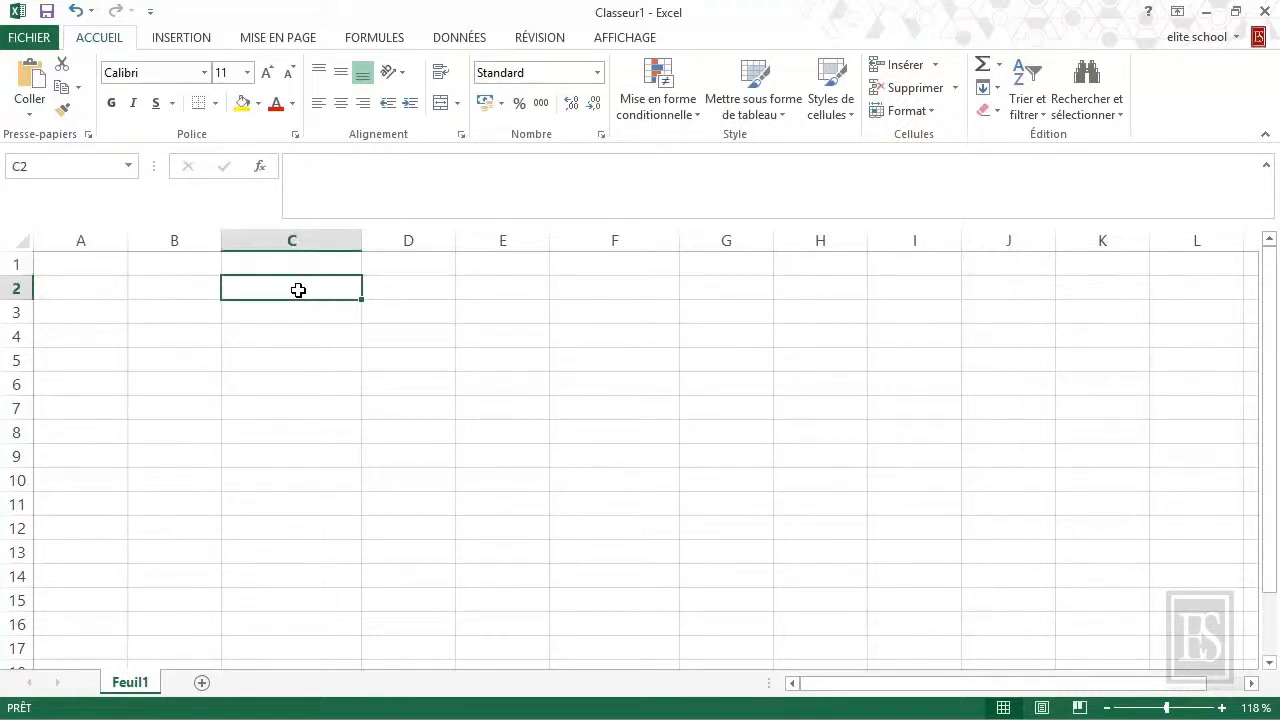
{"action": "left_click", "coordinate": [263, 173]}
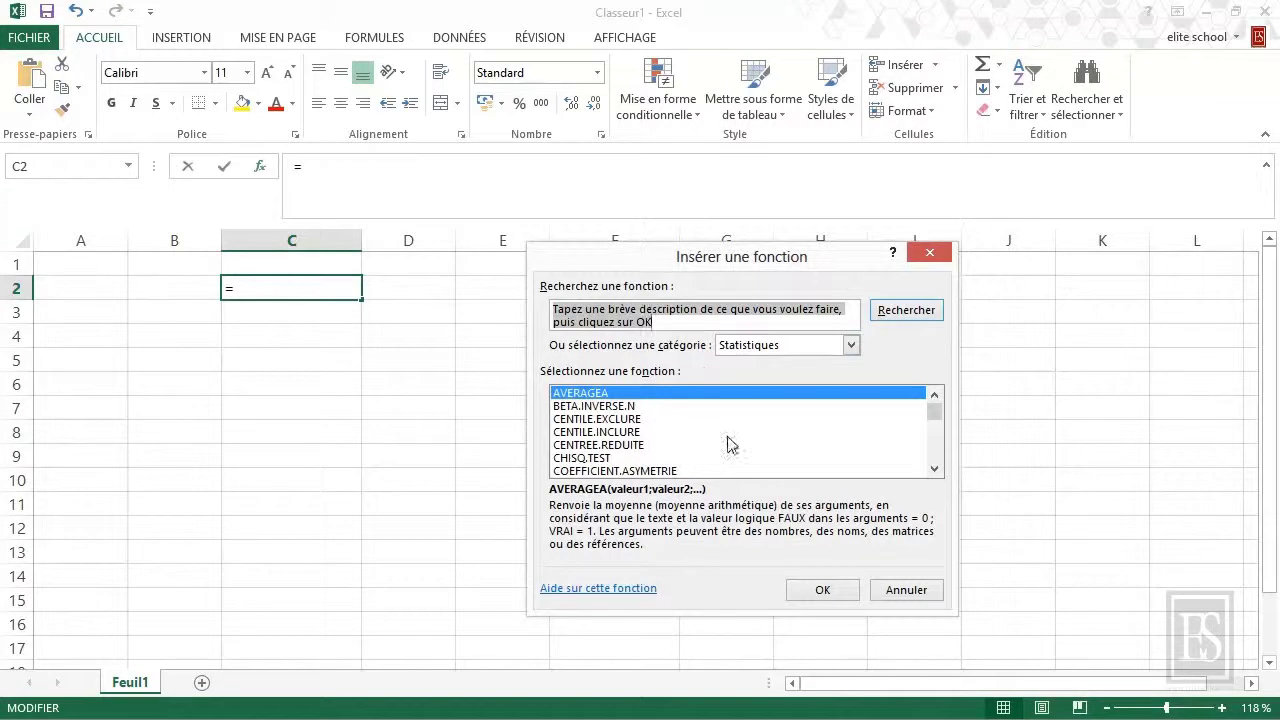
{"action": "scroll", "coordinate": [727, 444], "scroll_direction": "down", "scroll_amount": 3}
{"action": "scroll", "coordinate": [729, 446], "scroll_direction": "down", "scroll_amount": 3}
{"action": "scroll", "coordinate": [731, 447], "scroll_direction": "down", "scroll_amount": 3}
{"action": "scroll", "coordinate": [735, 449], "scroll_direction": "down", "scroll_amount": 1}
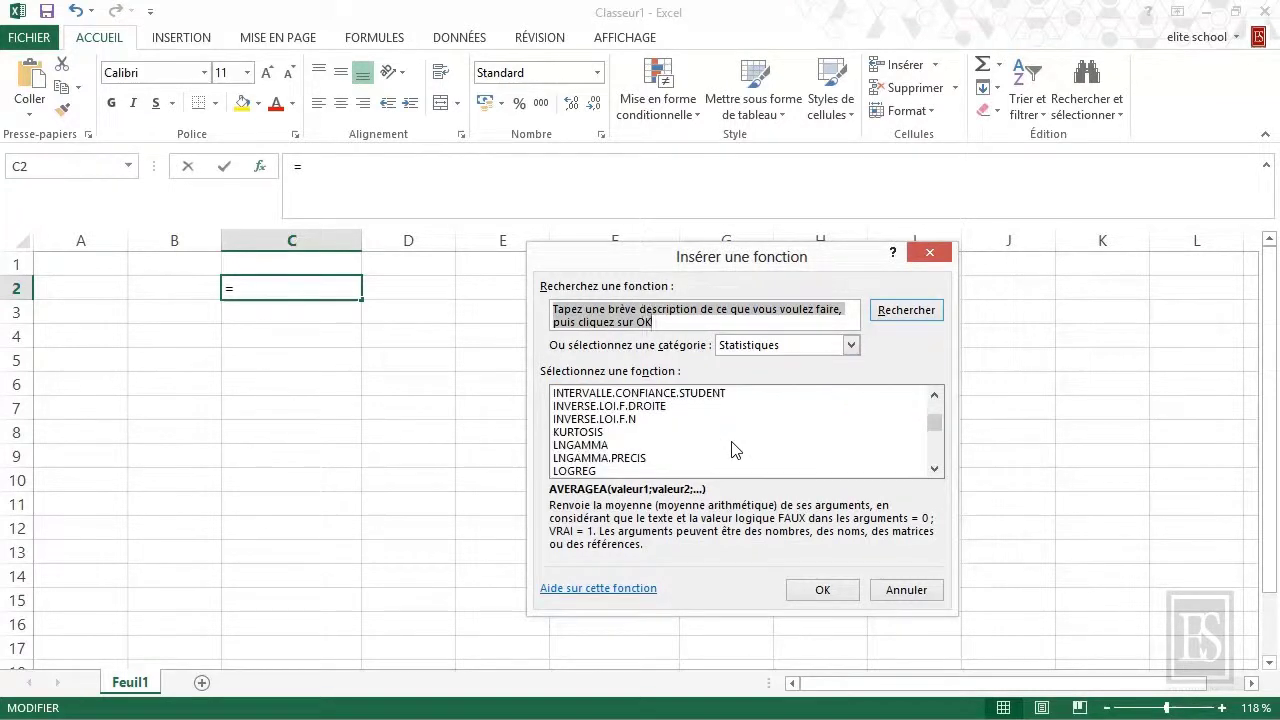
{"action": "scroll", "coordinate": [731, 449], "scroll_direction": "up", "scroll_amount": 4}
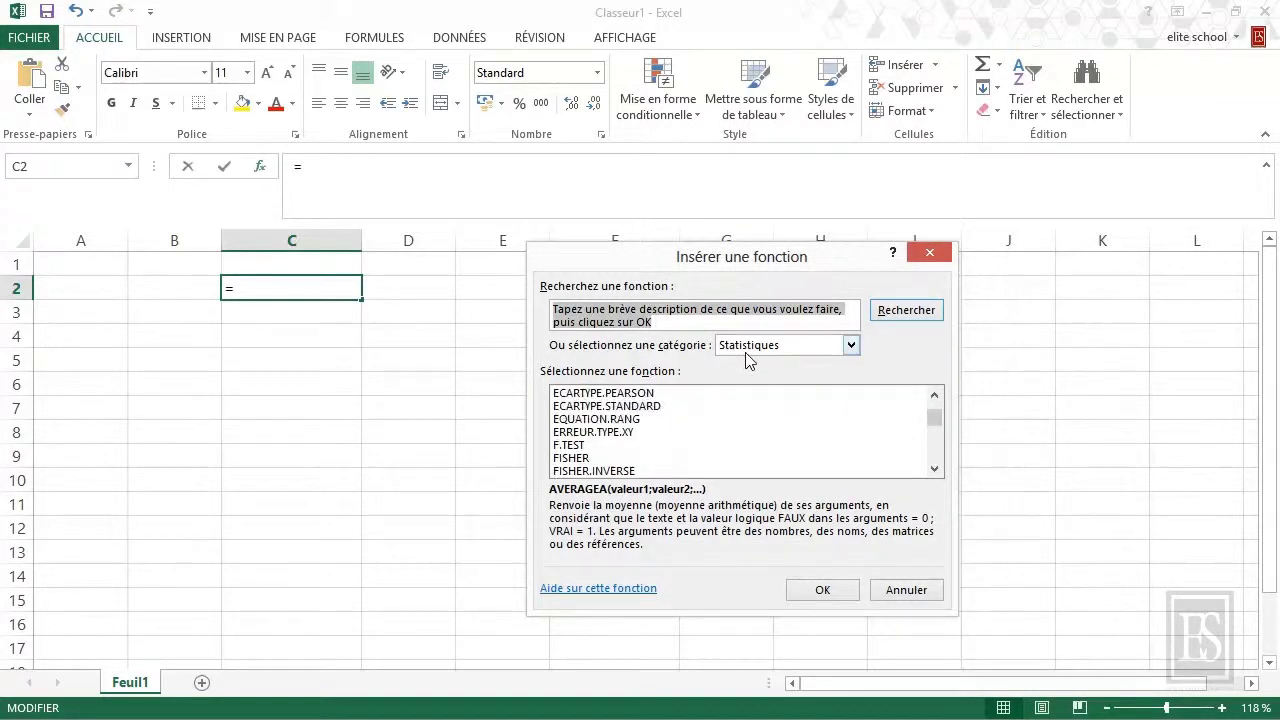
- Switch the function category to Tous and browse the full list
{"action": "left_click", "coordinate": [835, 346]}
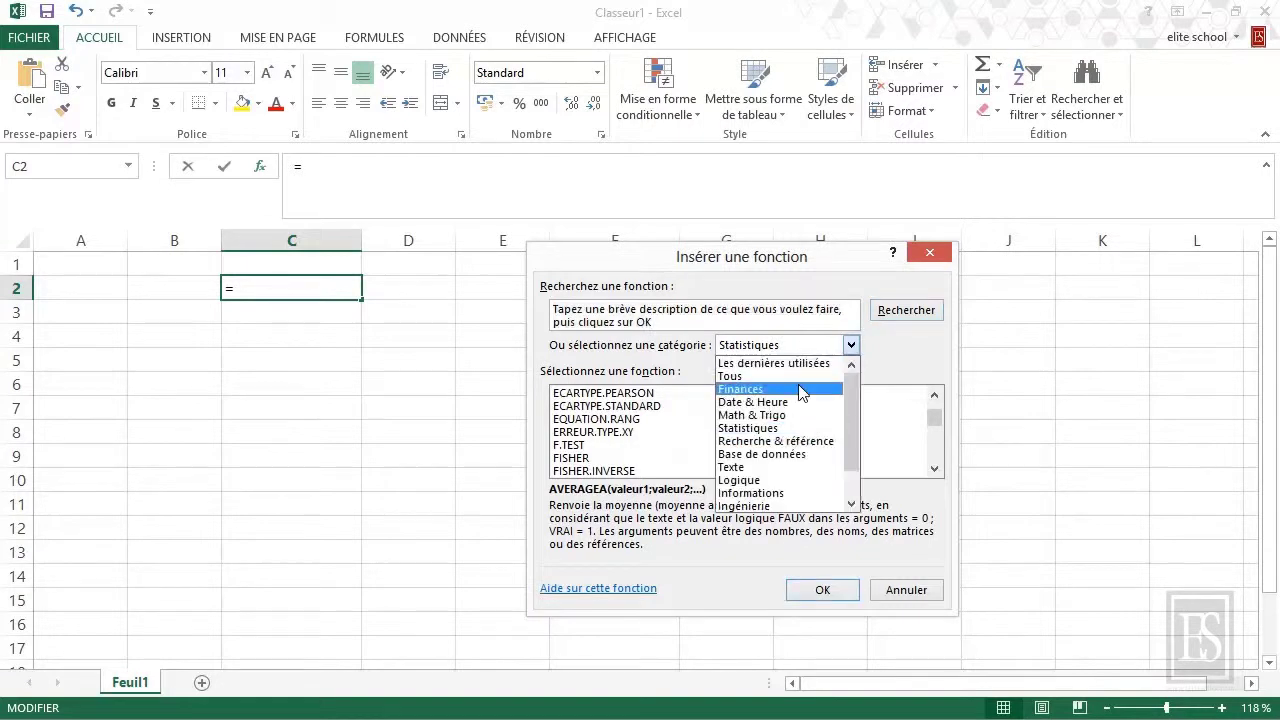
{"action": "left_click", "coordinate": [796, 375]}
{"action": "scroll", "coordinate": [770, 444], "scroll_direction": "down", "scroll_amount": 3}
{"action": "scroll", "coordinate": [770, 445], "scroll_direction": "down", "scroll_amount": 1}
{"action": "scroll", "coordinate": [770, 445], "scroll_direction": "up", "scroll_amount": 1}
{"action": "scroll", "coordinate": [770, 445], "scroll_direction": "up", "scroll_amount": 3}
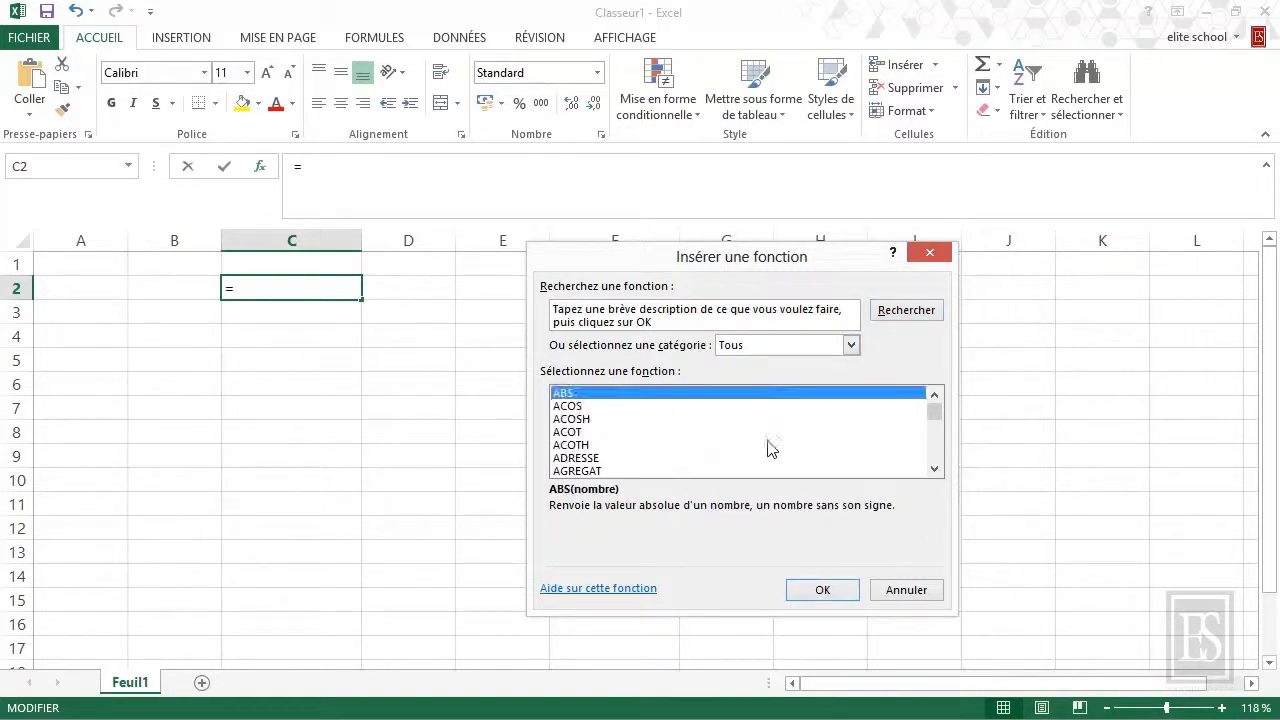
- Switch the category to Finances, then Date & Heure, and read AUJOURDHUI's description
{"action": "left_click", "coordinate": [776, 346]}
{"action": "left_click", "coordinate": [776, 391]}
{"action": "scroll", "coordinate": [776, 420], "scroll_direction": "down", "scroll_amount": 2}
{"action": "scroll", "coordinate": [780, 437], "scroll_direction": "down", "scroll_amount": 2}
{"action": "scroll", "coordinate": [780, 437], "scroll_direction": "down", "scroll_amount": 3}
{"action": "scroll", "coordinate": [780, 441], "scroll_direction": "up", "scroll_amount": 2}
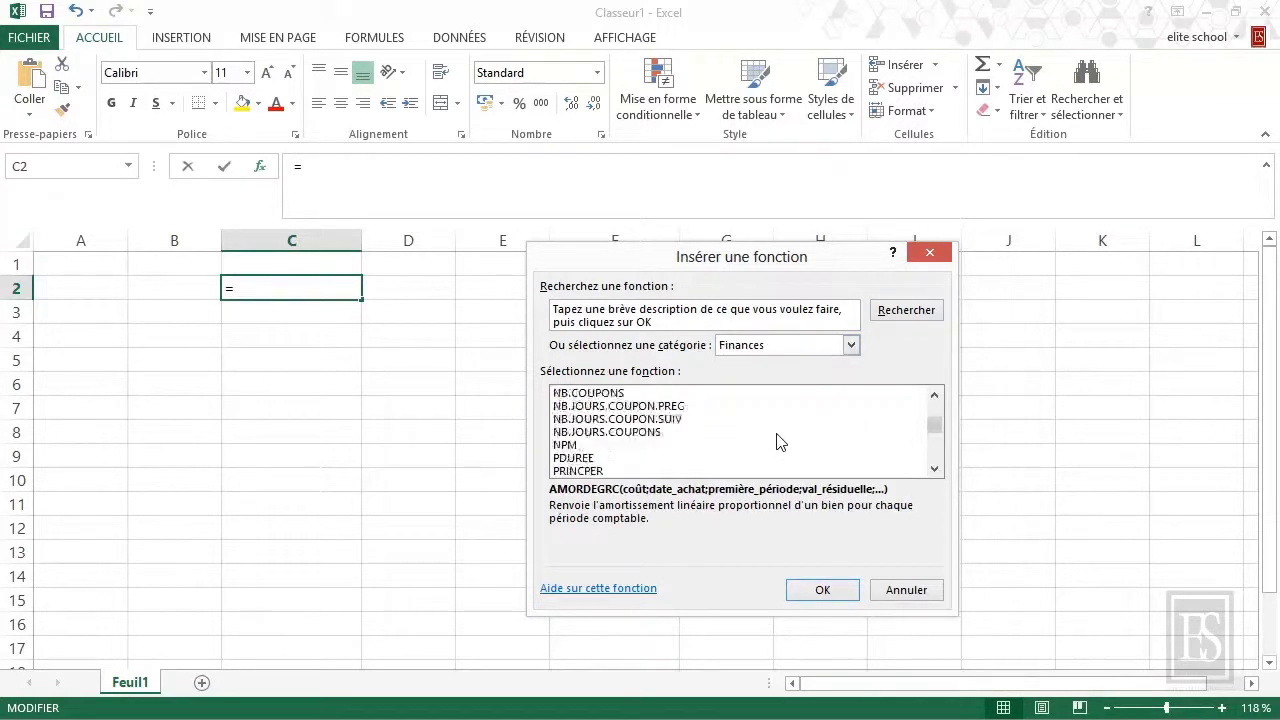
{"action": "scroll", "coordinate": [778, 441], "scroll_direction": "up", "scroll_amount": 5}
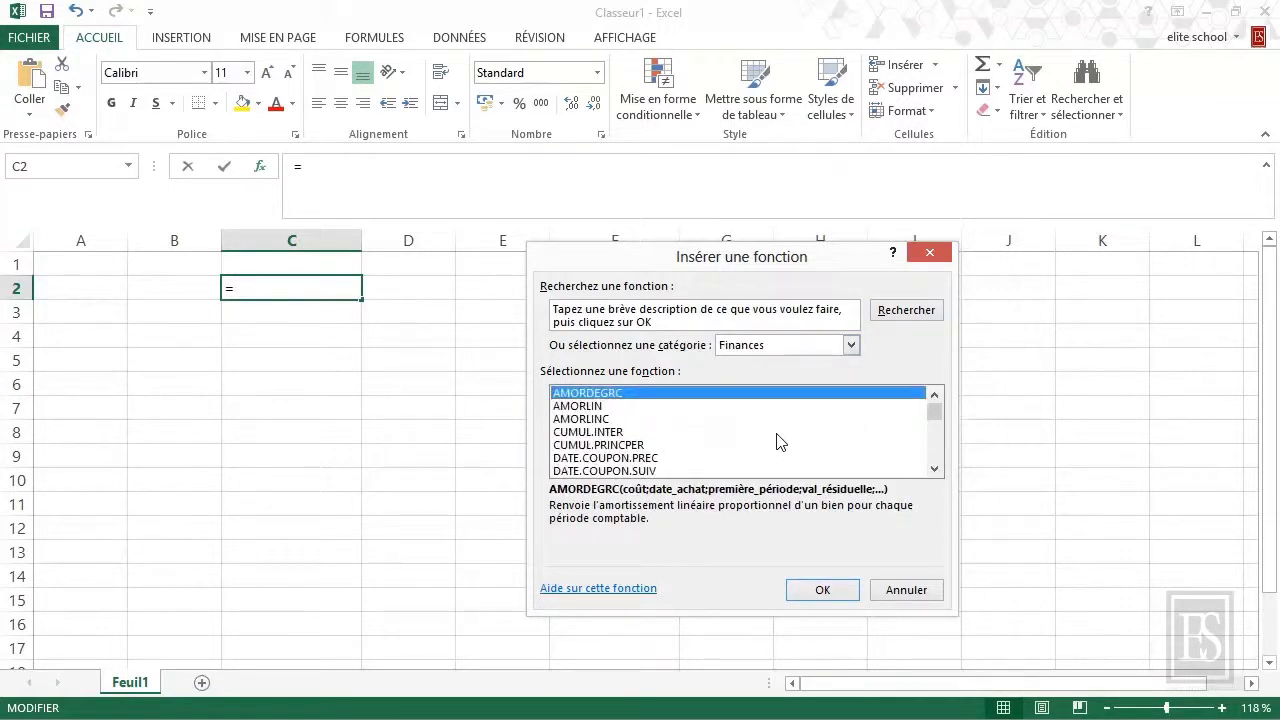
{"action": "left_click", "coordinate": [789, 350]}
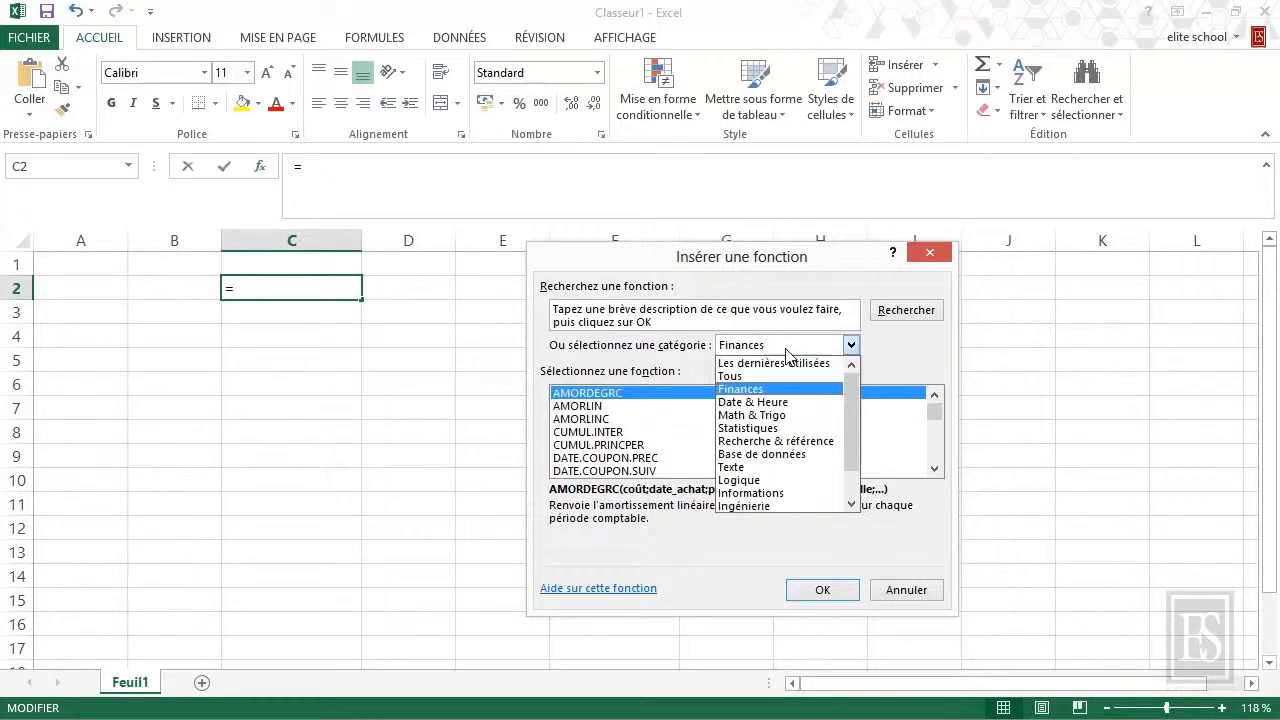
{"action": "left_click", "coordinate": [785, 404]}
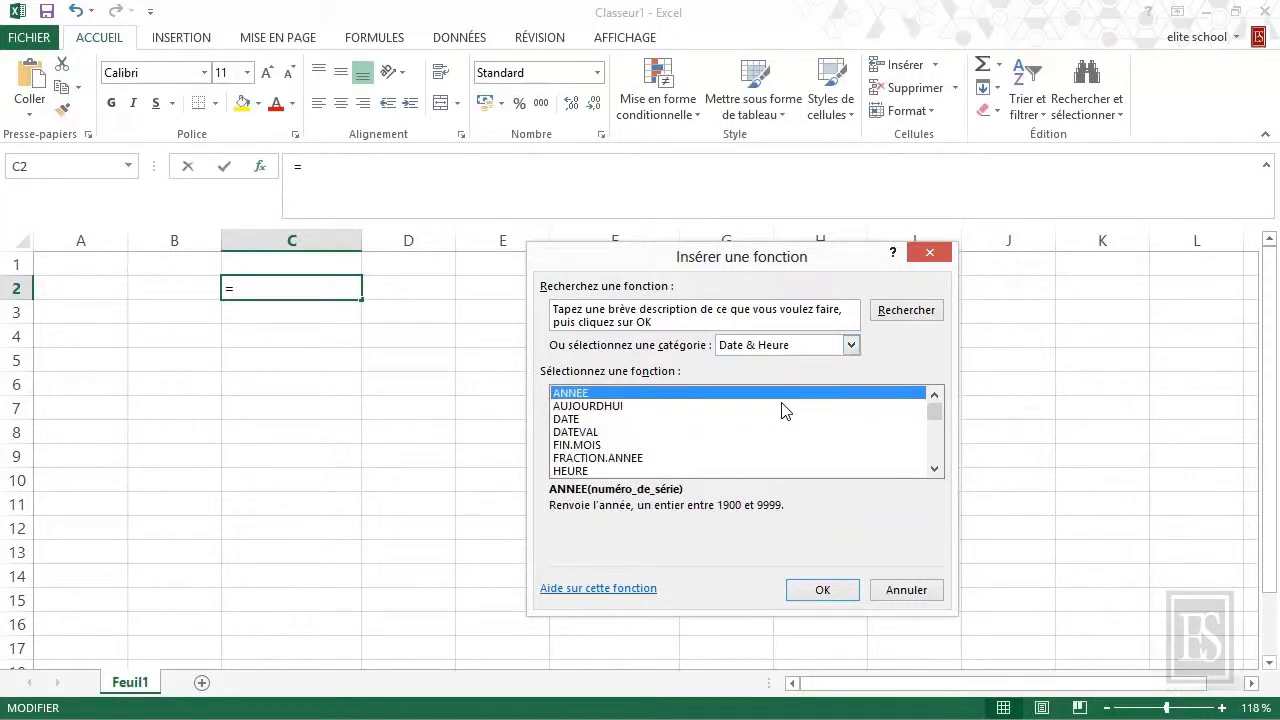
{"action": "left_click", "coordinate": [595, 407]}
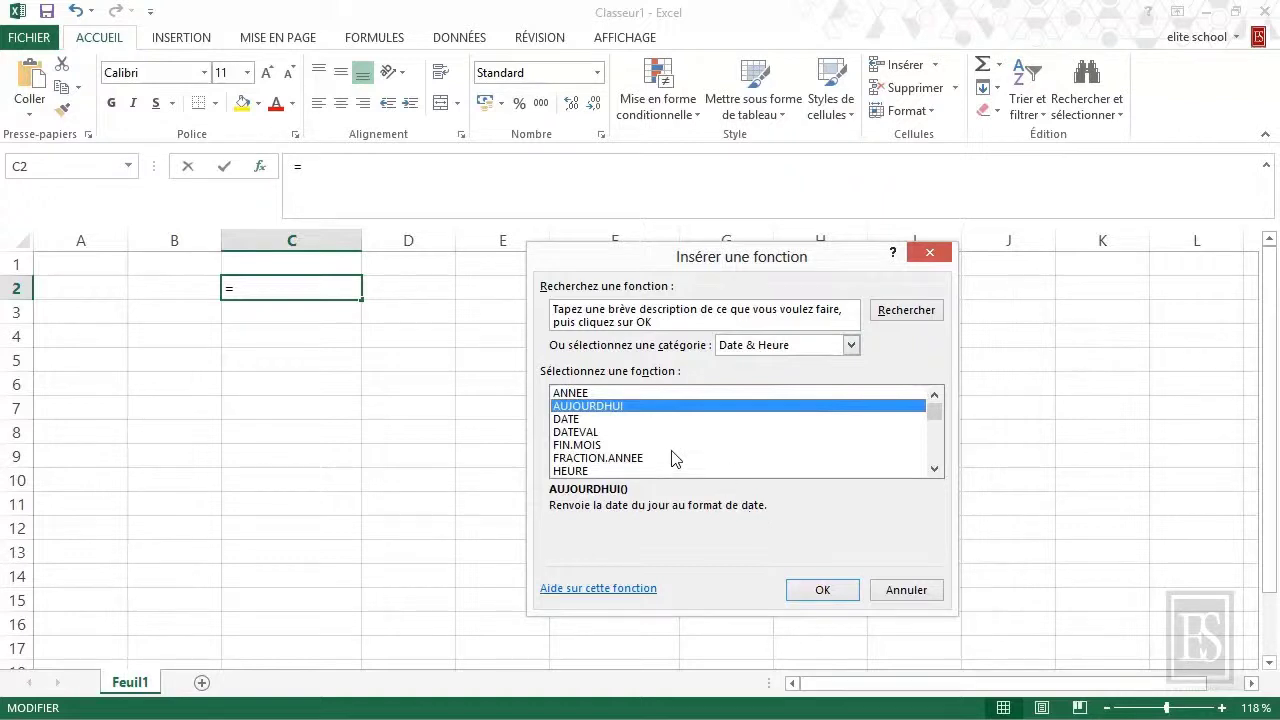
- Insert MAINTENANT from the list so C2 holds =MAINTENANT(), showing 19/11/2013 17:45
{"action": "scroll", "coordinate": [665, 455], "scroll_direction": "down", "scroll_amount": 2}
{"action": "scroll", "coordinate": [657, 451], "scroll_direction": "down", "scroll_amount": 1}
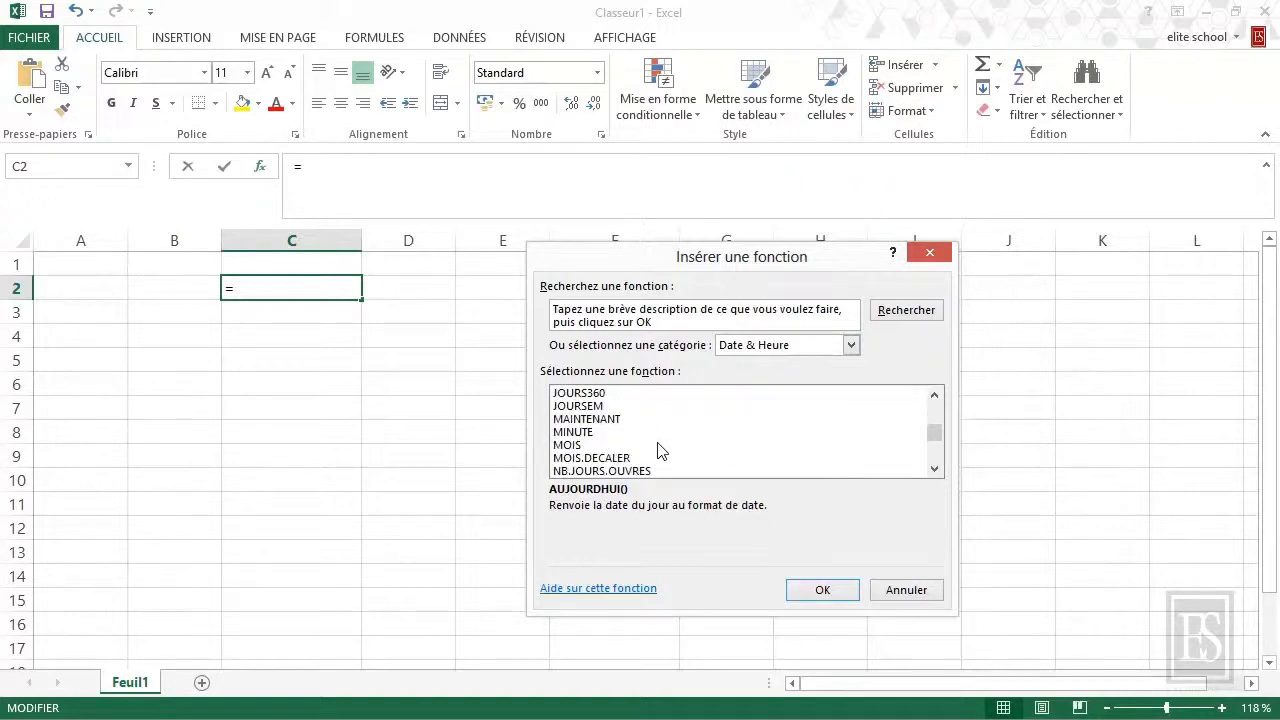
{"action": "left_click", "coordinate": [600, 424]}
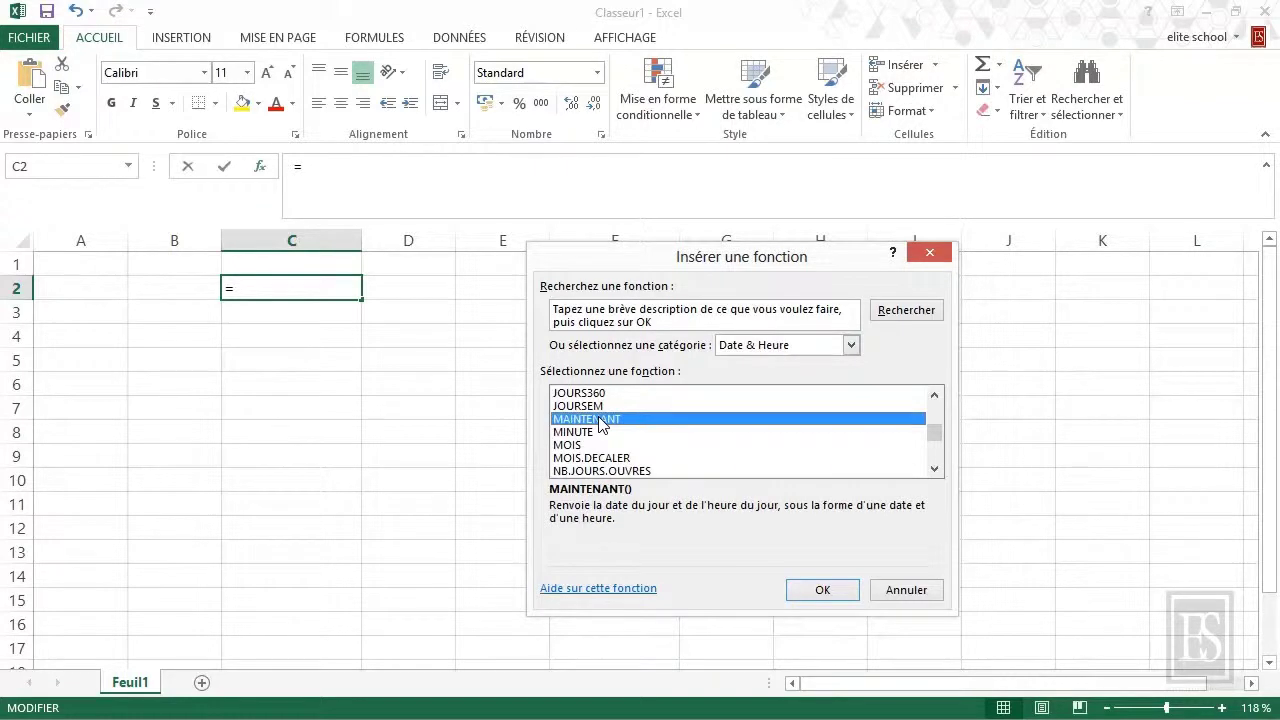
{"action": "double_click", "coordinate": [599, 418]}
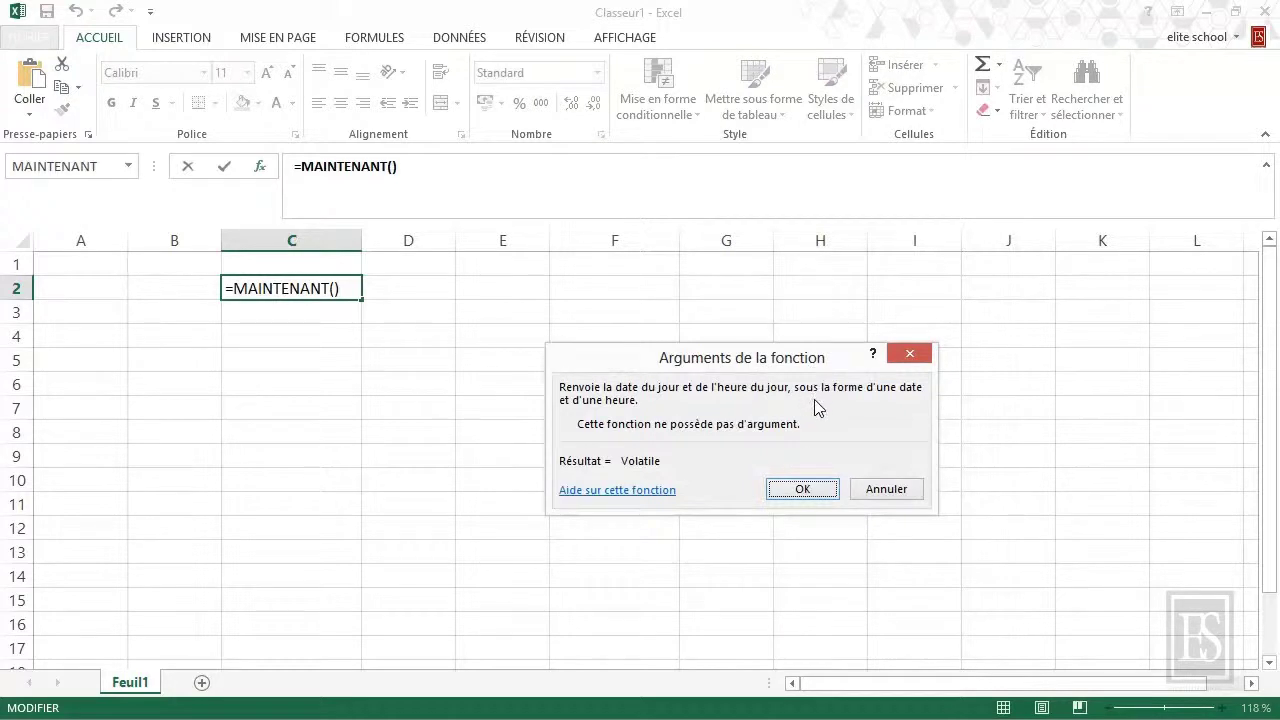
{"action": "left_click", "coordinate": [806, 492]}
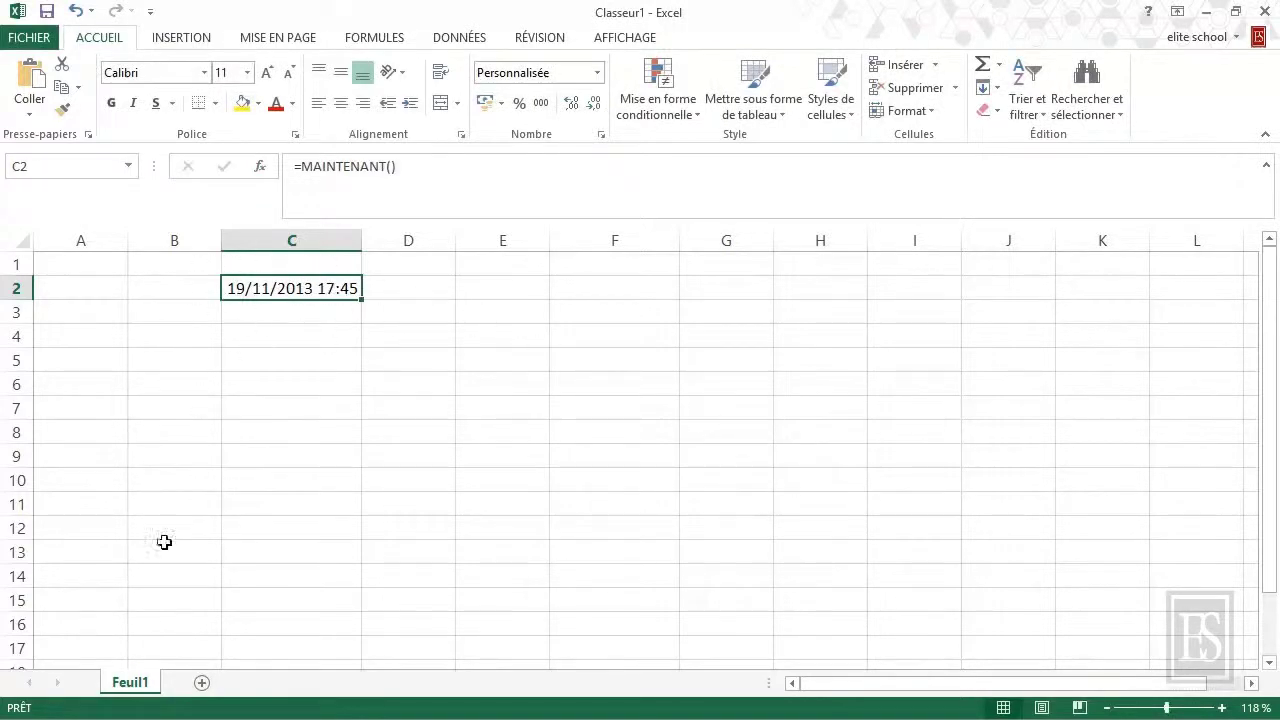
- In B1, pick MOYENNE from the Insérer une fonction list under M to open its arguments
{"action": "left_click", "coordinate": [171, 264]}
{"action": "type", "text": "="}
{"action": "left_click", "coordinate": [259, 166]}
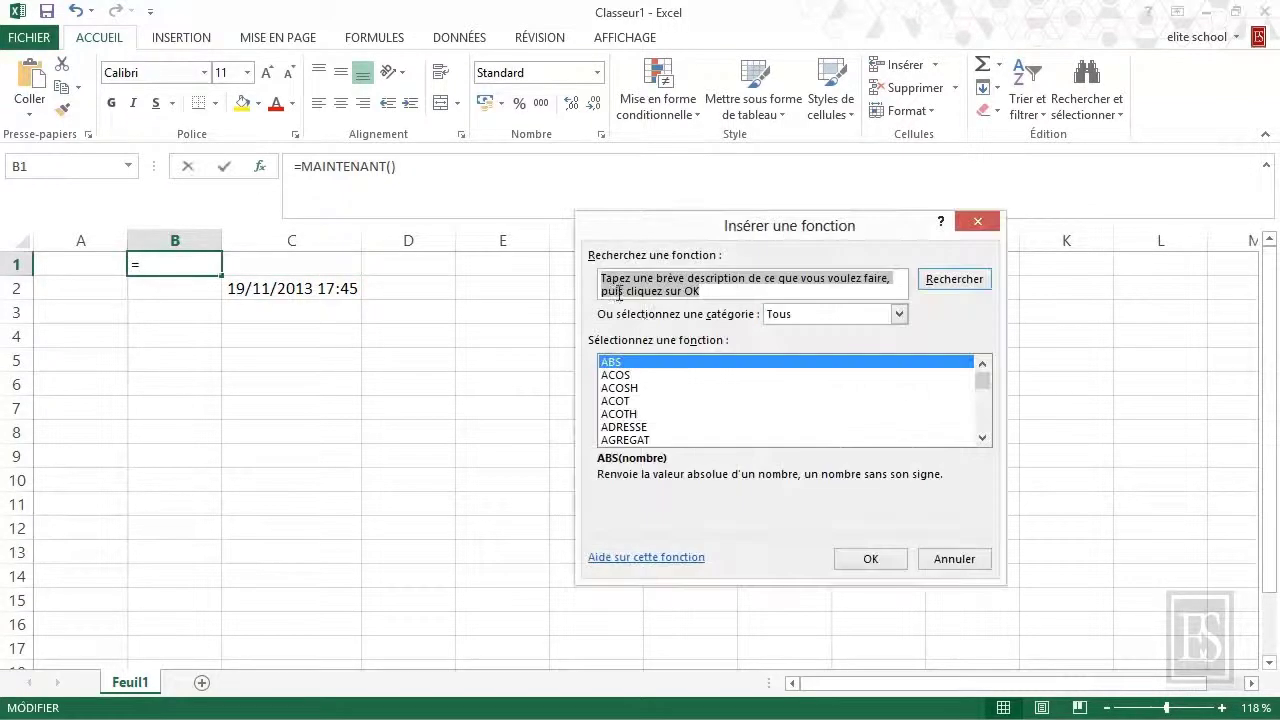
{"action": "left_click", "coordinate": [674, 415]}
{"action": "key", "text": "m"}
{"action": "scroll", "coordinate": [674, 425], "scroll_direction": "down", "scroll_amount": 2}
{"action": "scroll", "coordinate": [674, 425], "scroll_direction": "down", "scroll_amount": 1}
{"action": "scroll", "coordinate": [674, 425], "scroll_direction": "down", "scroll_amount": 1}
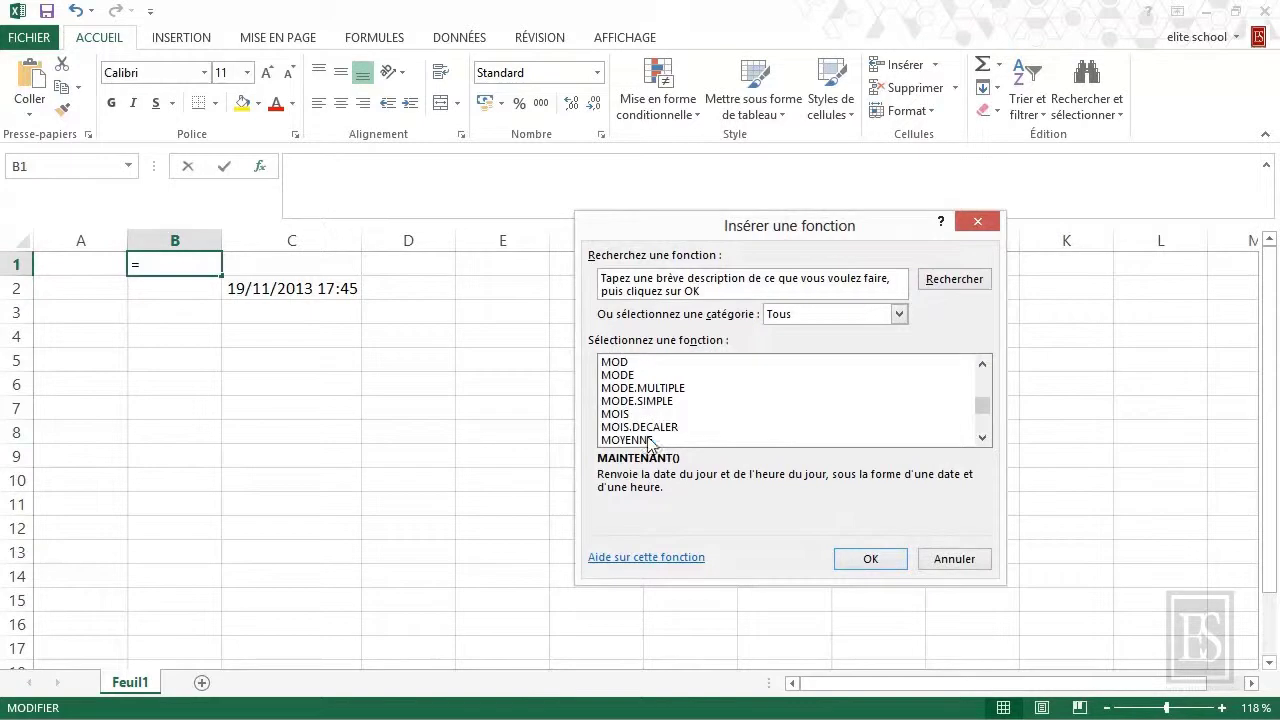
{"action": "left_click", "coordinate": [649, 441]}
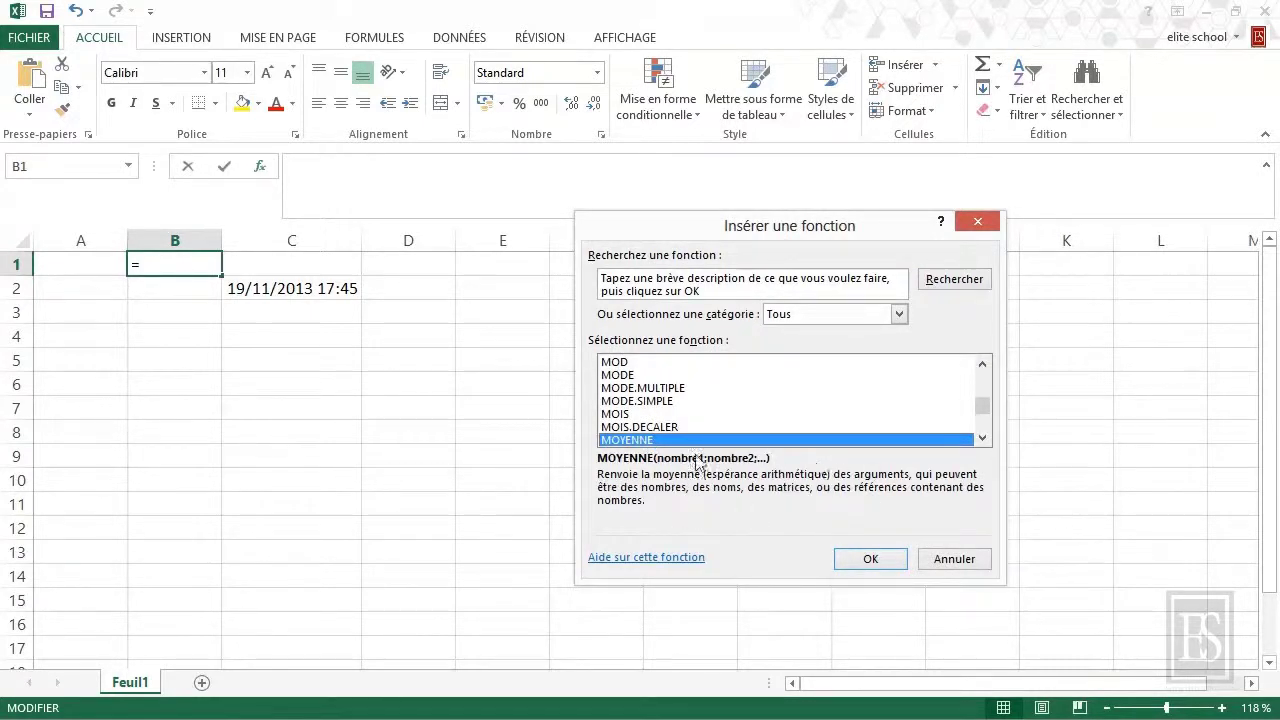
{"action": "left_click", "coordinate": [879, 563]}
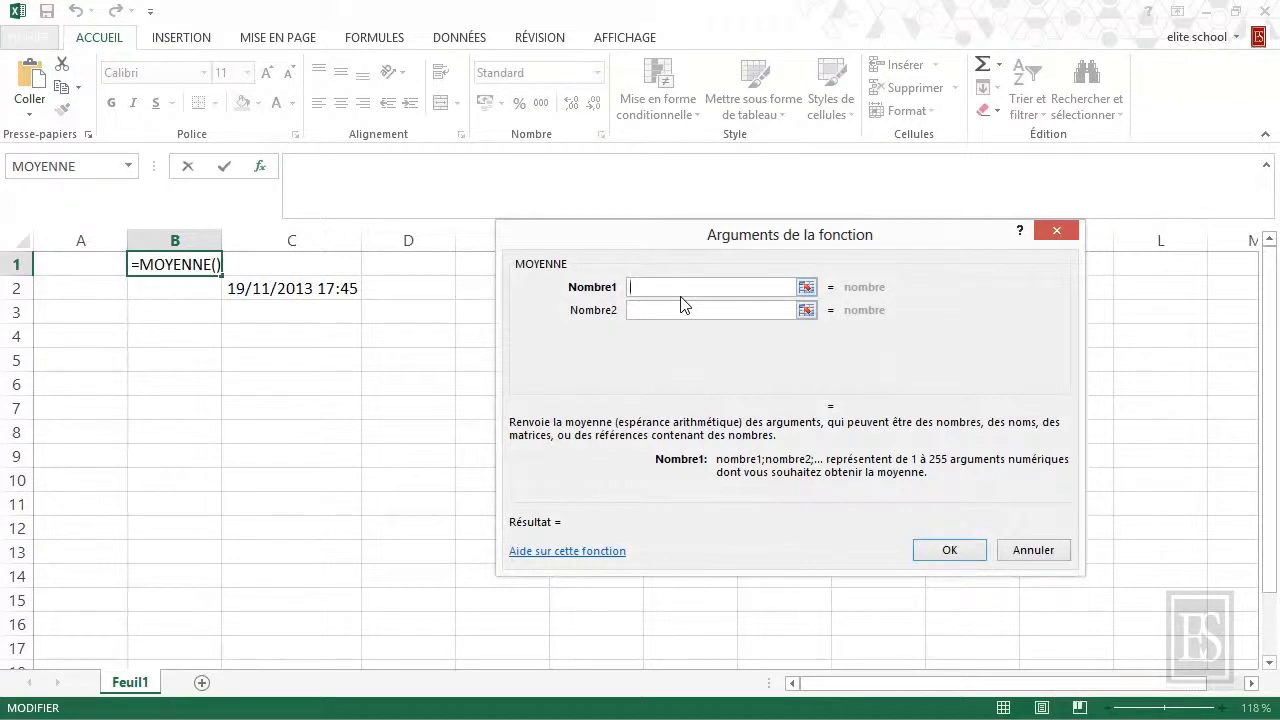
- Replace the typed Nombre1 with a drag-selected B1:B12 range and confirm =MOYENNE(B1:B12)
{"action": "type", "text": "B1:B12"}
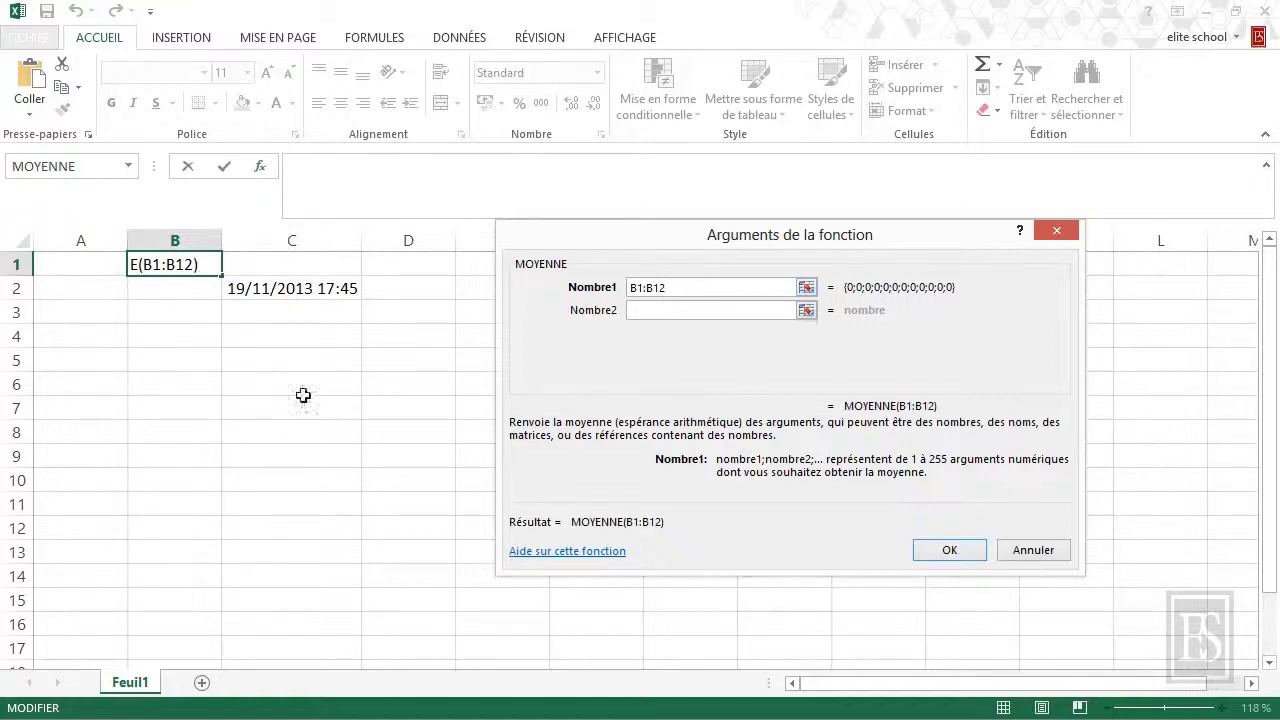
{"action": "left_click_drag", "start_coordinate": [675, 285], "coordinate": [629, 287]}
{"action": "key", "text": "Delete"}
{"action": "left_click", "coordinate": [806, 286]}
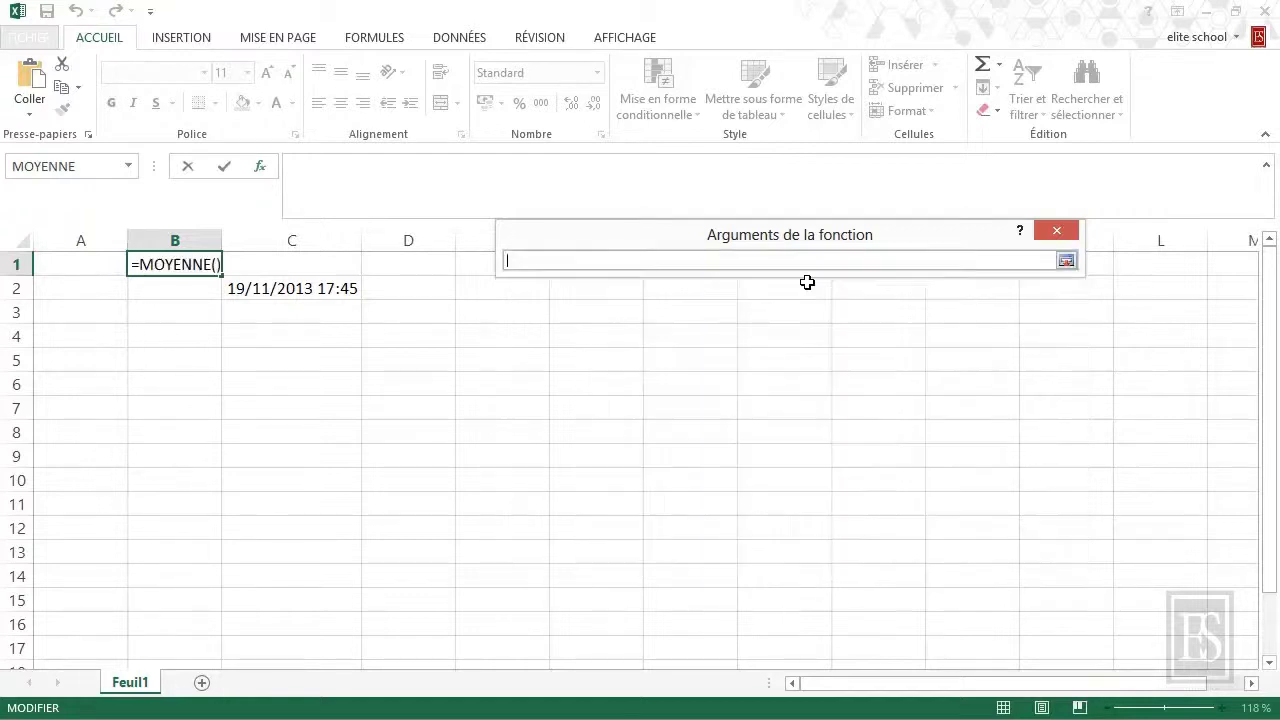
{"action": "left_click", "coordinate": [175, 264]}
{"action": "left_click_drag", "start_coordinate": [175, 264], "coordinate": [177, 525]}
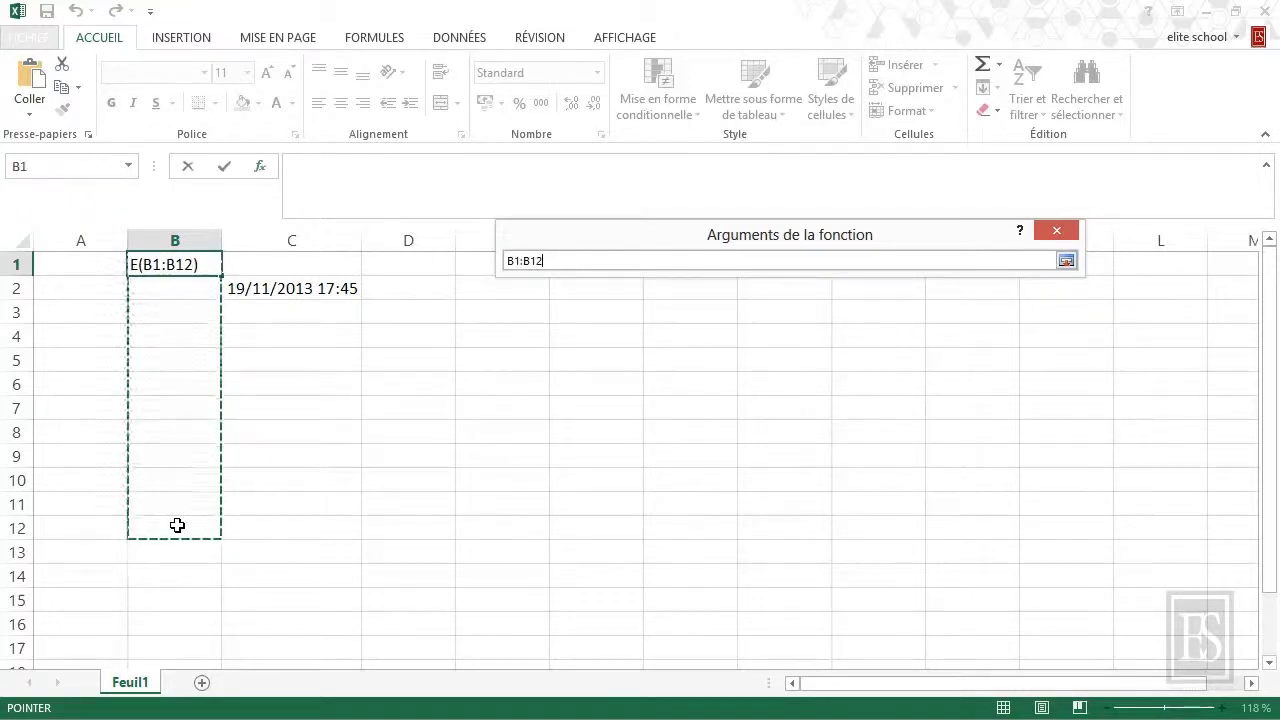
{"action": "left_click", "coordinate": [1066, 260]}
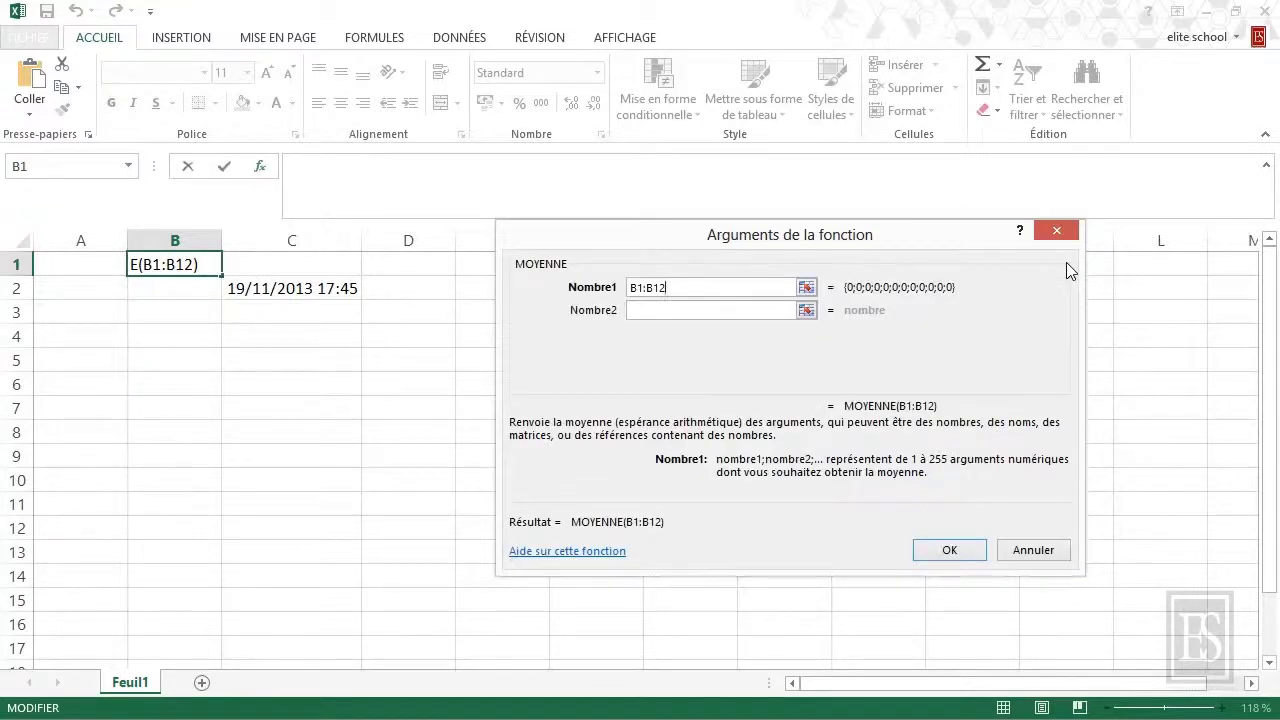
{"action": "left_click", "coordinate": [949, 551]}
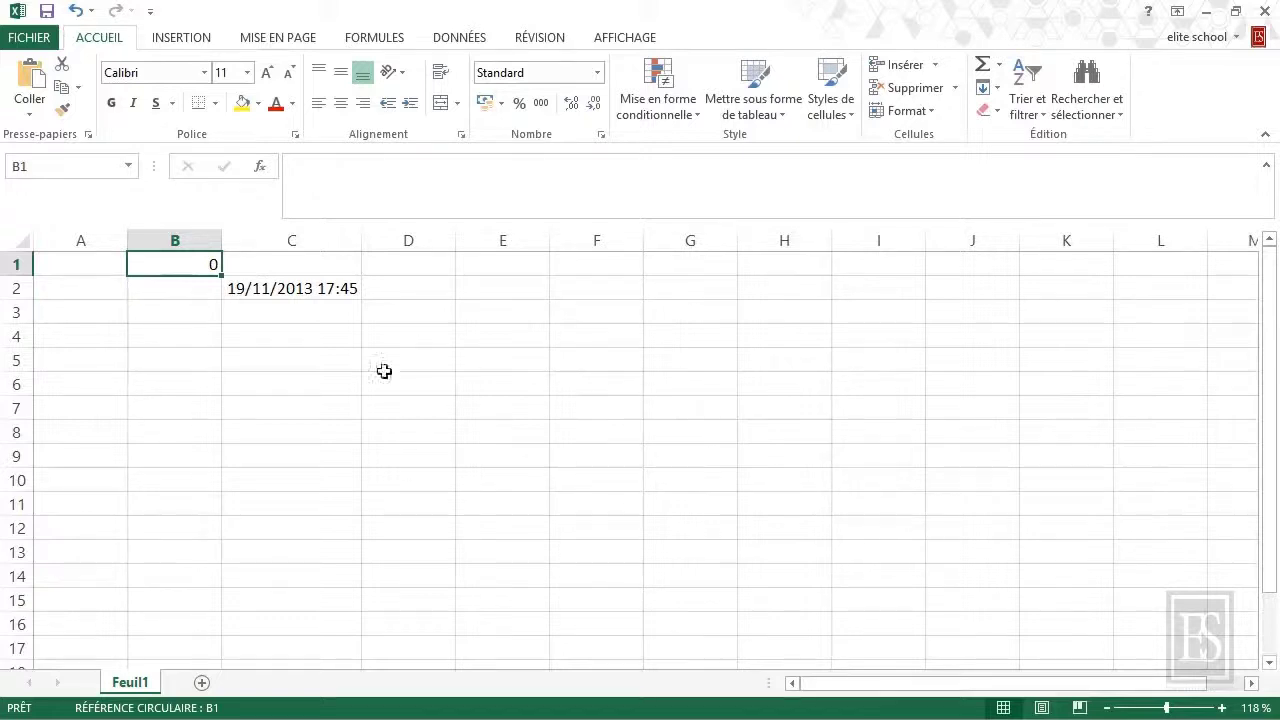
{"action": "left_click", "coordinate": [327, 379]}
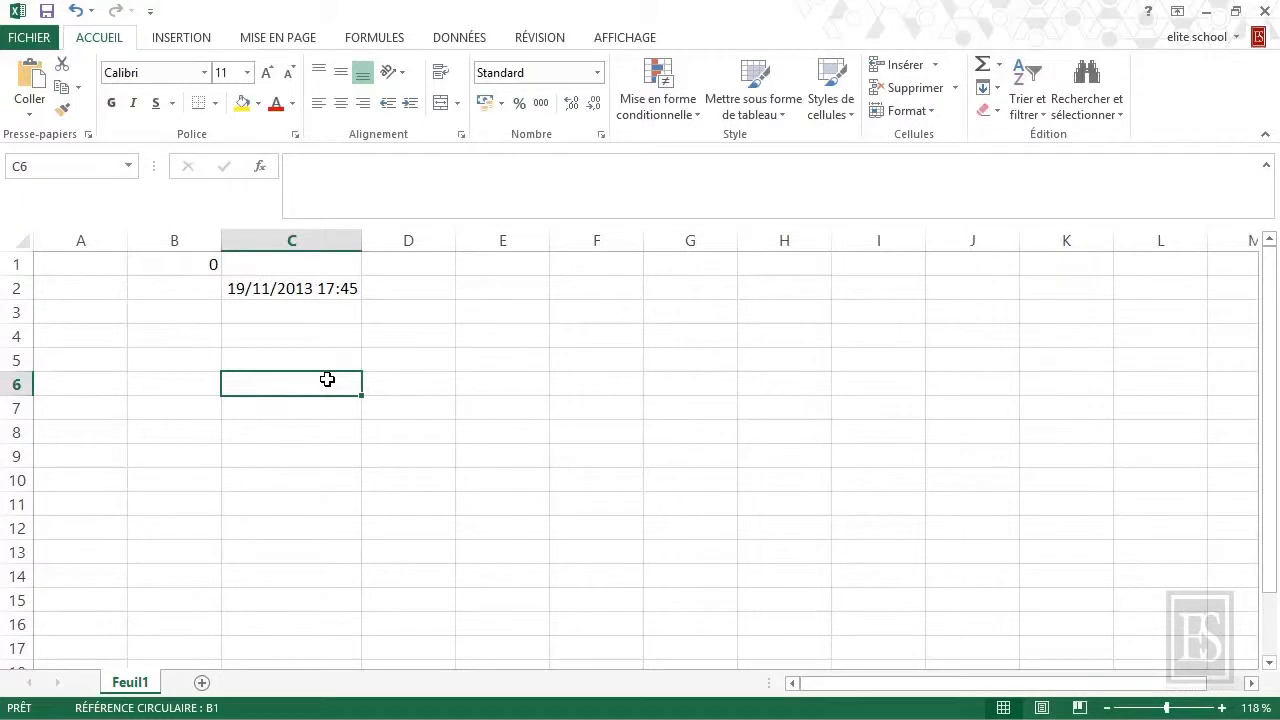
{"action": "type", "text": "=mo"}
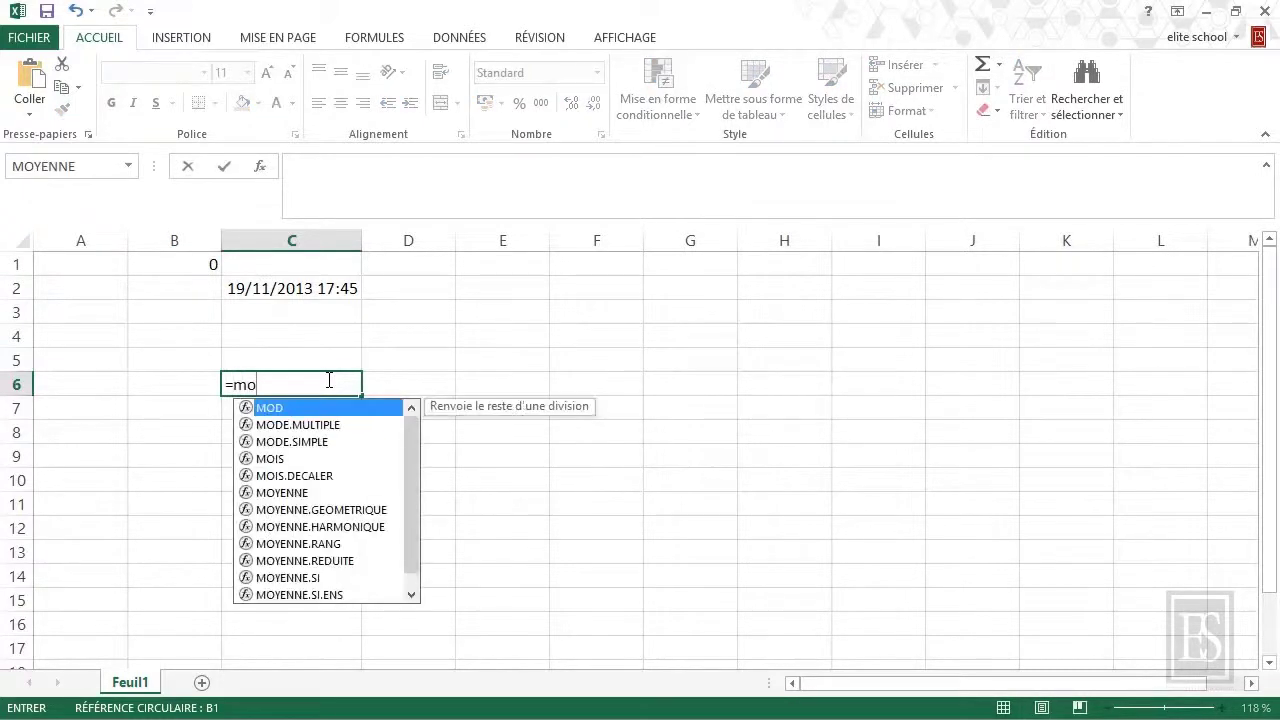
{"action": "type", "text": "yenne"}
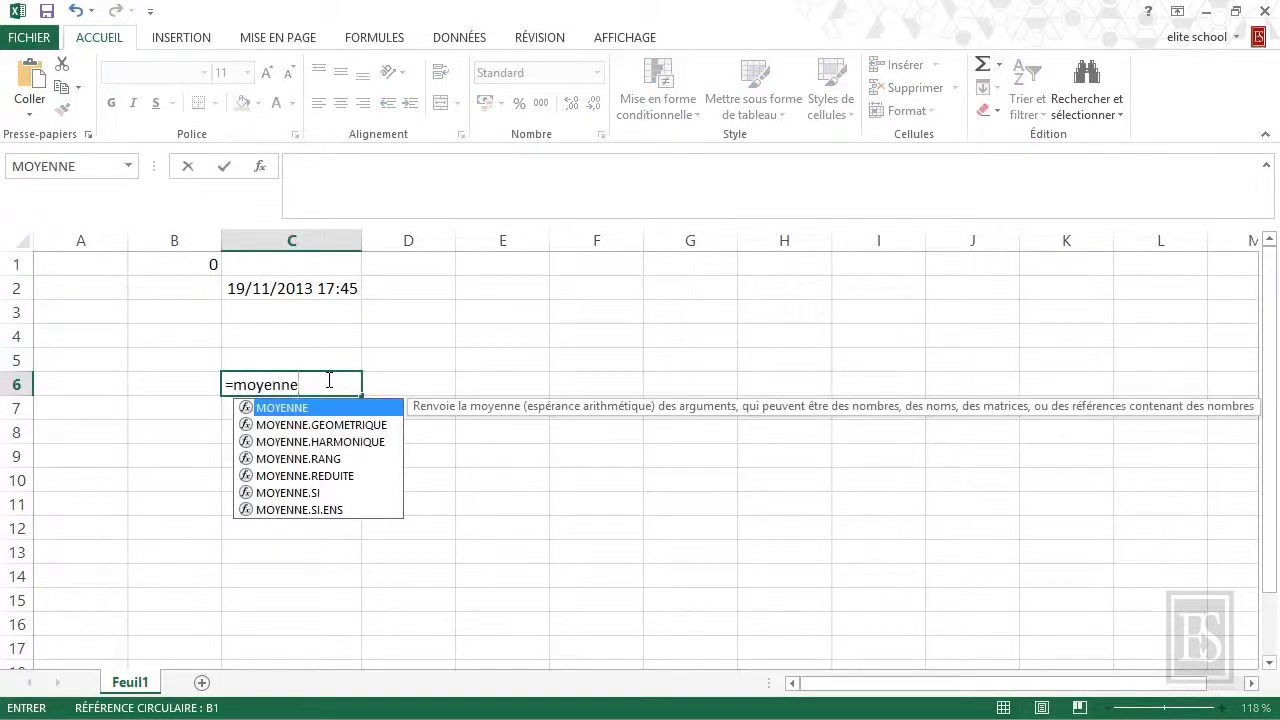
{"action": "type", "text": "("}
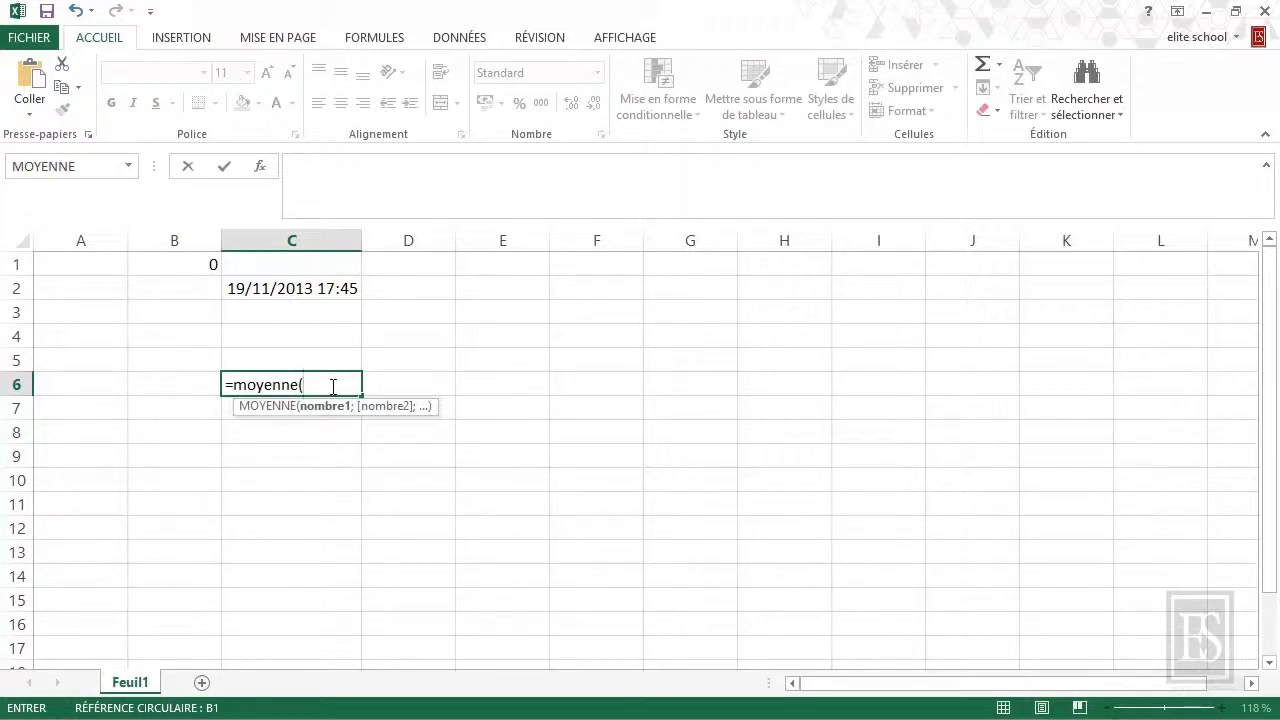
{"action": "left_click_drag", "start_coordinate": [333, 386], "coordinate": [214, 384]}
{"action": "key", "text": "BackSpace"}
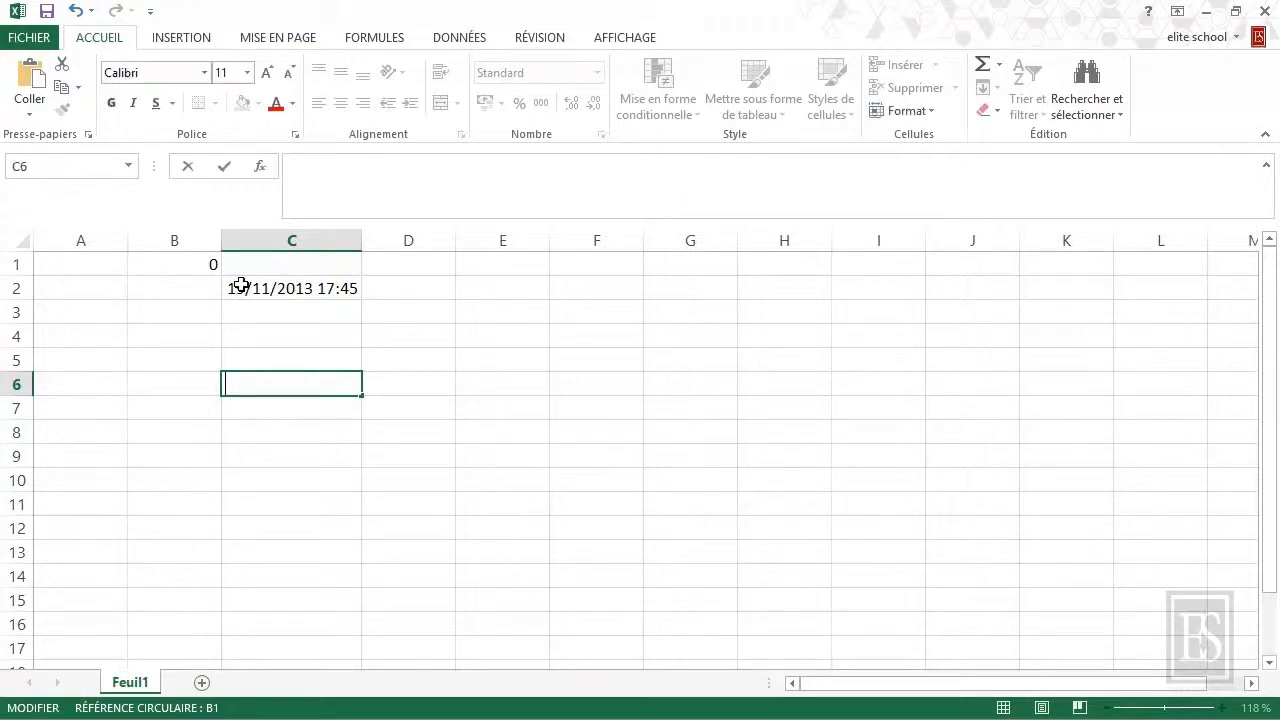
- Preview ADRESSE, AMORLINC and ACOTH, cancel the dialog, then type =somme in C6
{"action": "left_click", "coordinate": [263, 166]}
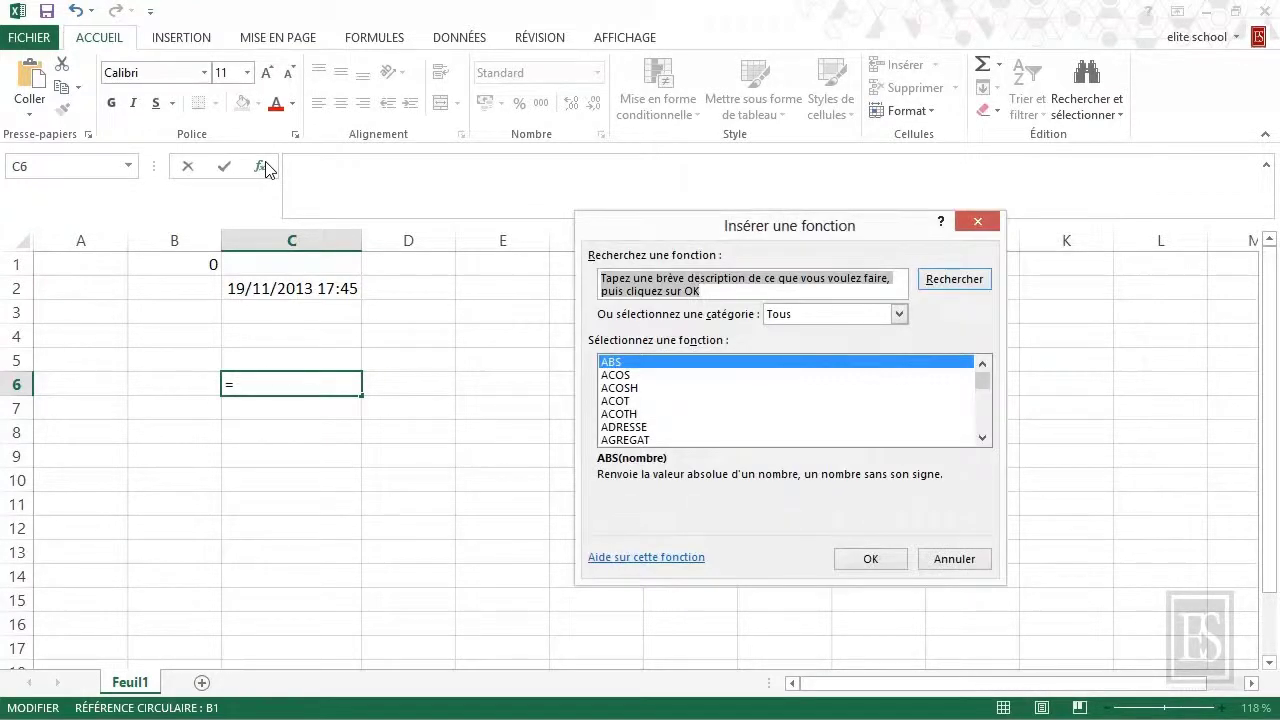
{"action": "left_click", "coordinate": [724, 427]}
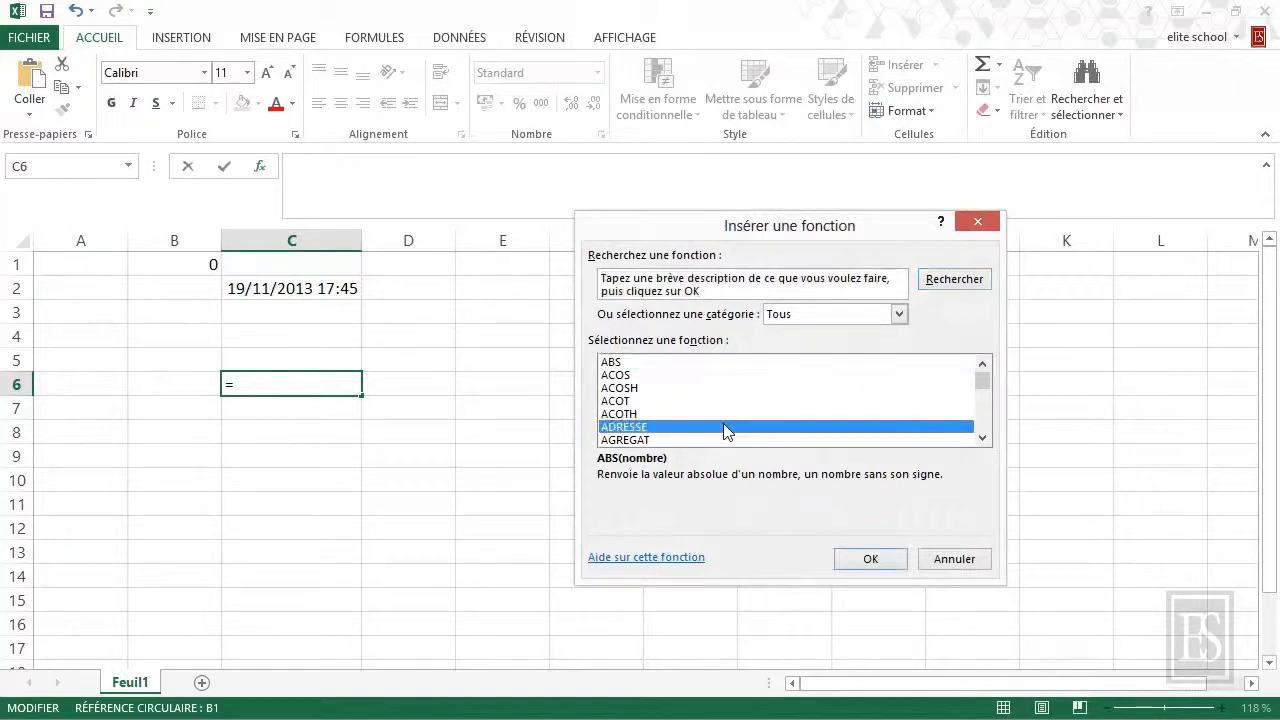
{"action": "scroll", "coordinate": [727, 430], "scroll_direction": "down", "scroll_amount": 3}
{"action": "left_click", "coordinate": [605, 388]}
{"action": "scroll", "coordinate": [695, 442], "scroll_direction": "up", "scroll_amount": 3}
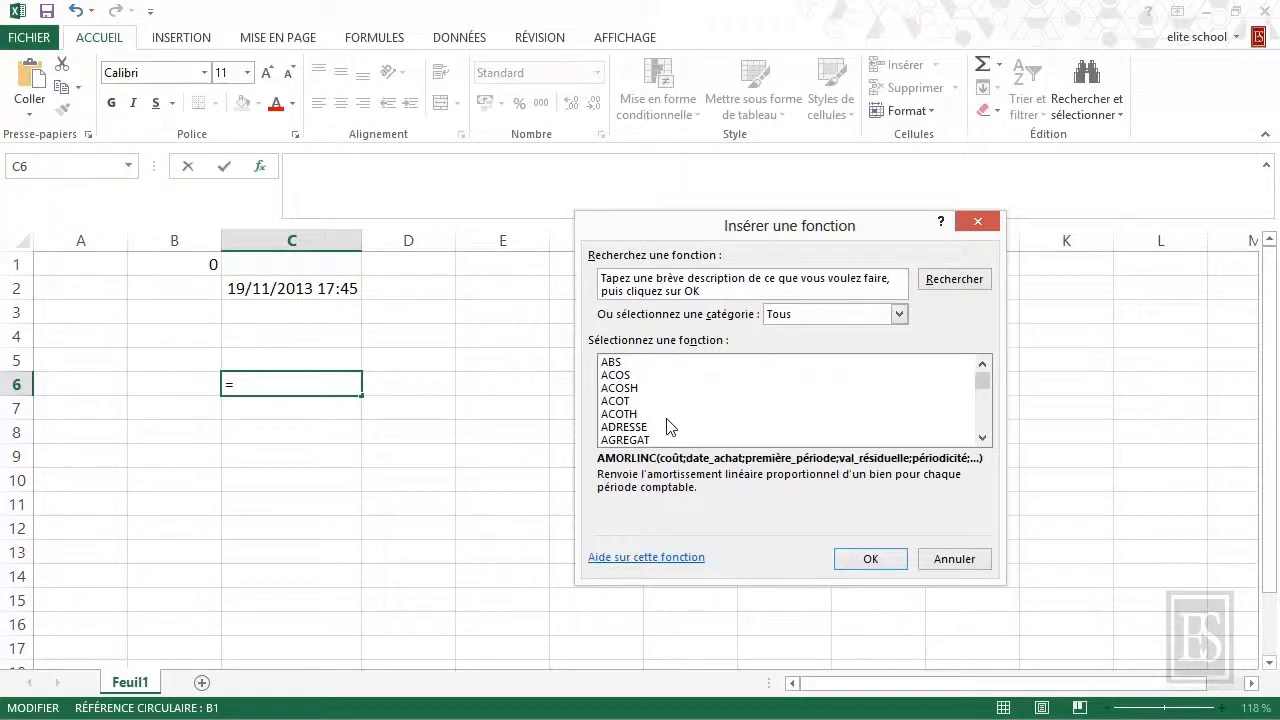
{"action": "left_click", "coordinate": [640, 414]}
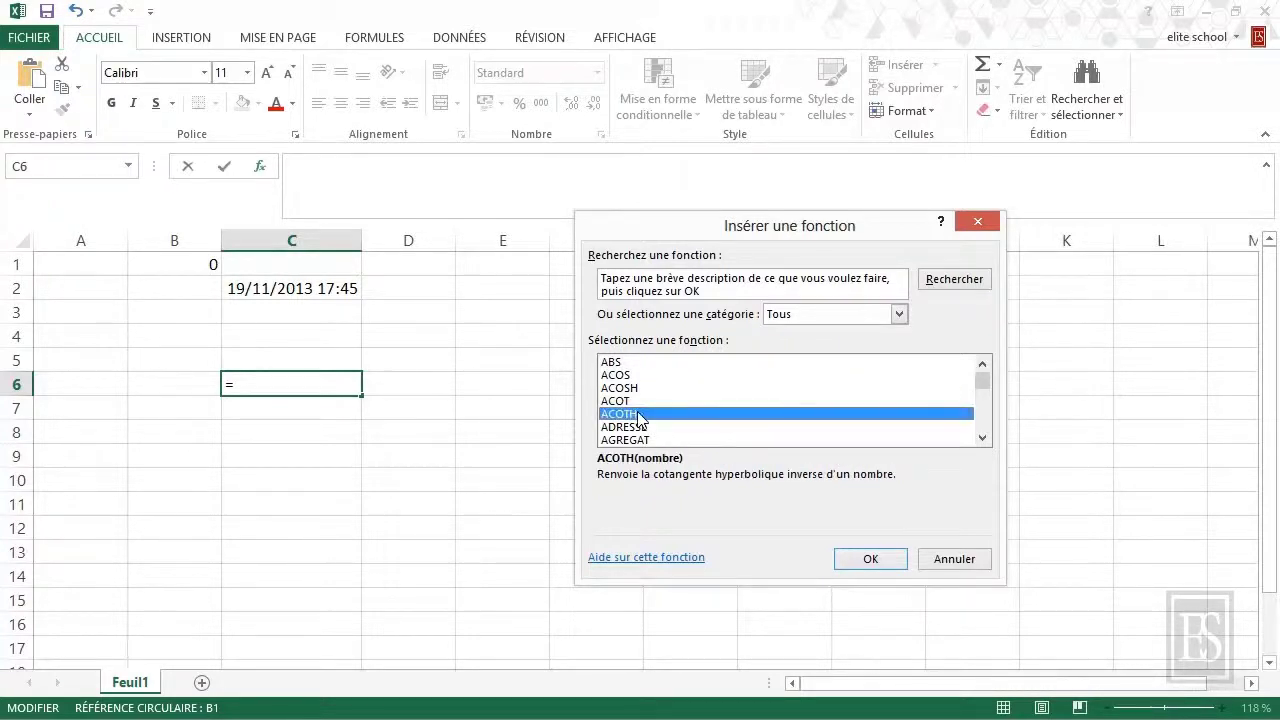
{"action": "left_click", "coordinate": [955, 560]}
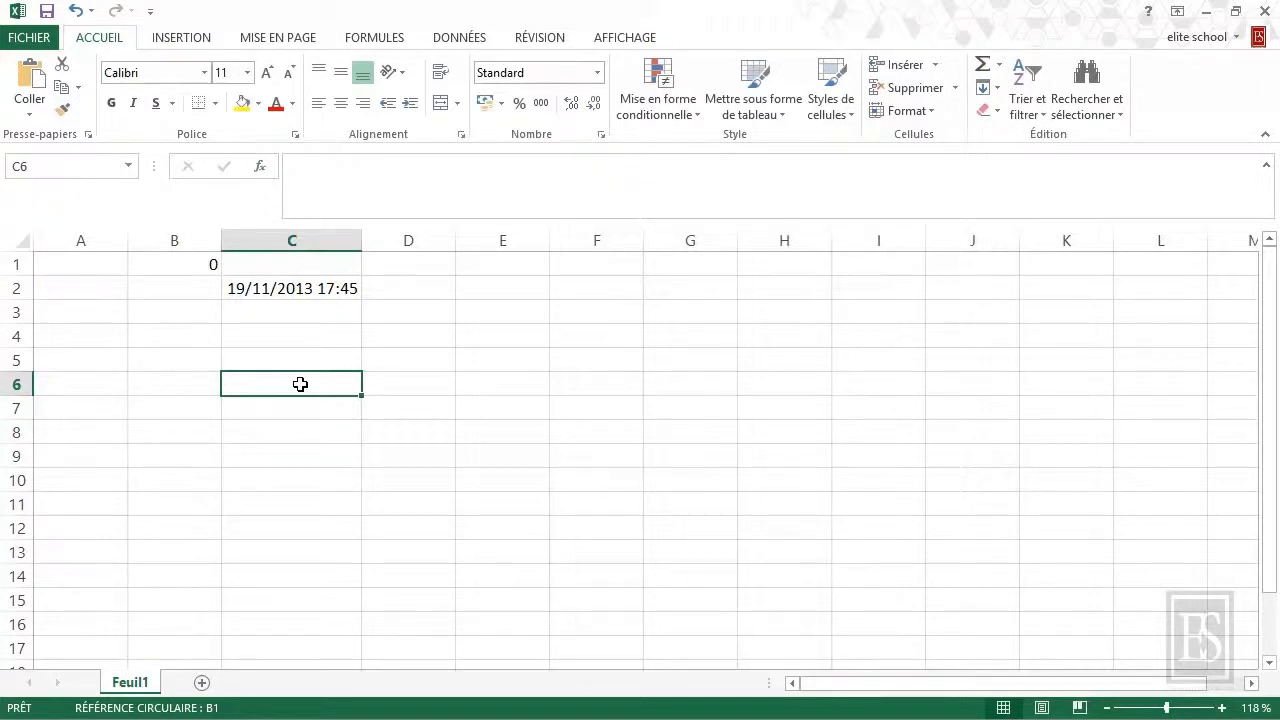
{"action": "type", "text": "="}
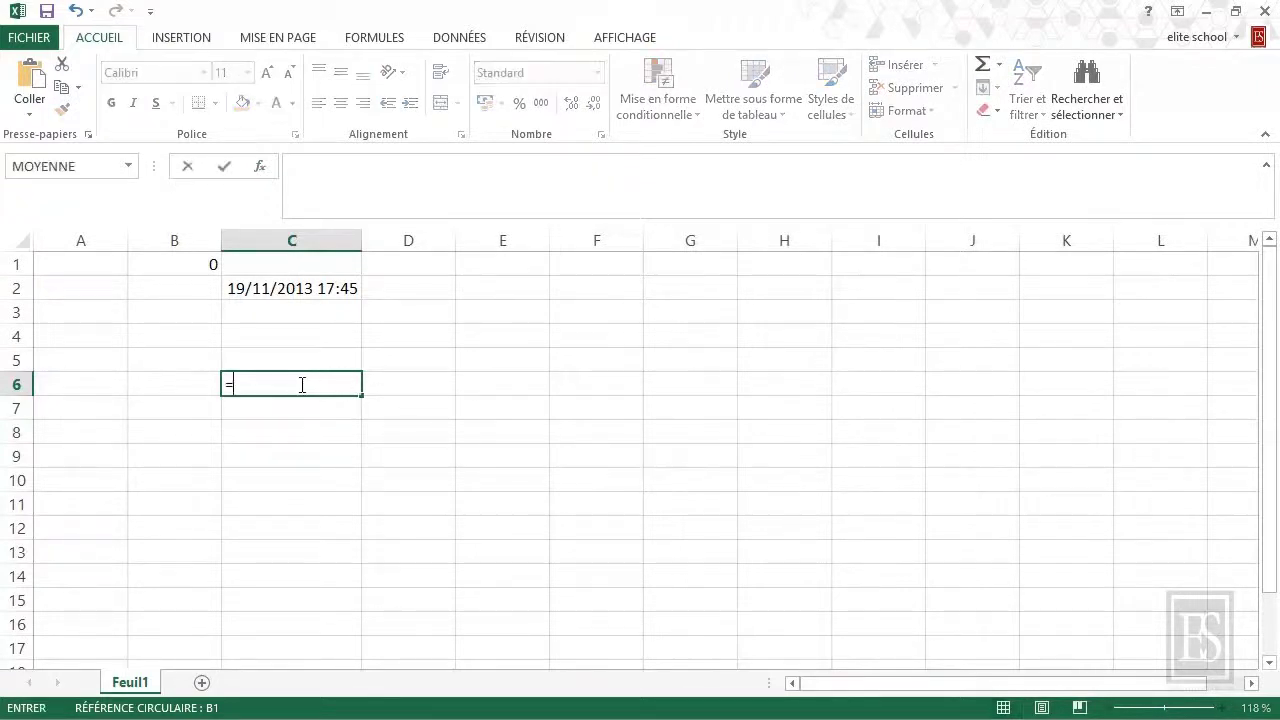
{"action": "type", "text": "so"}
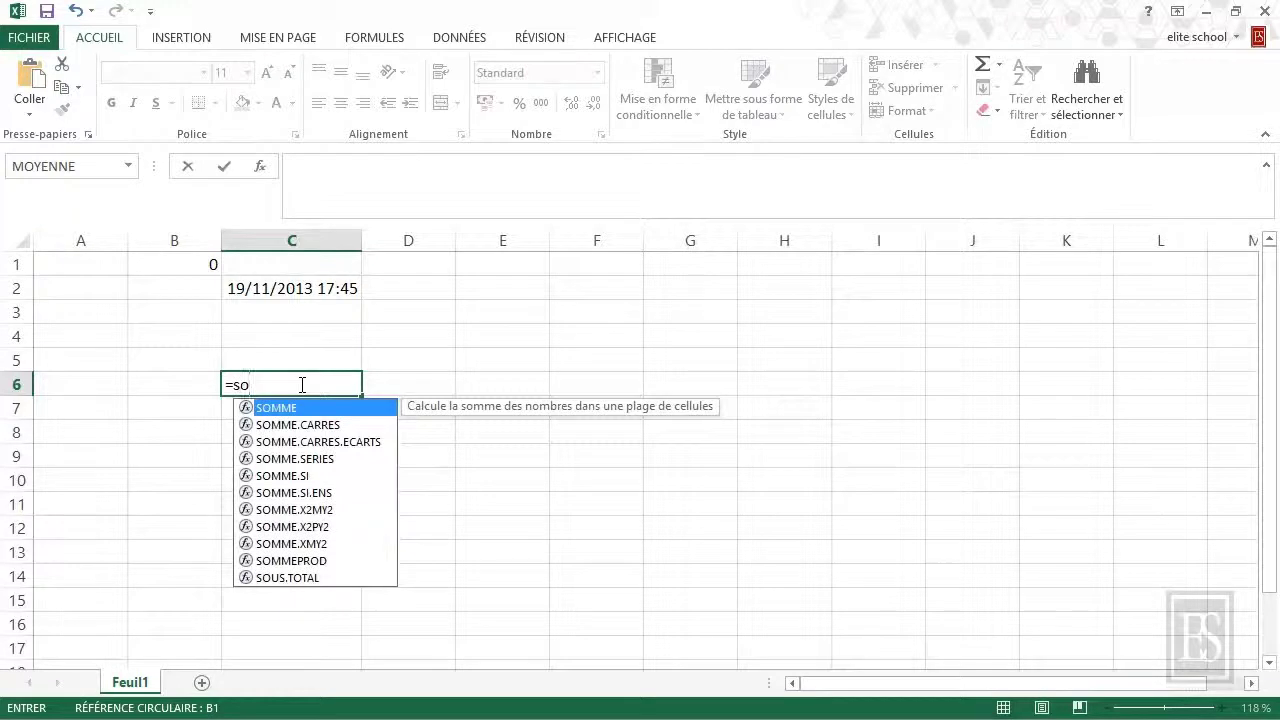